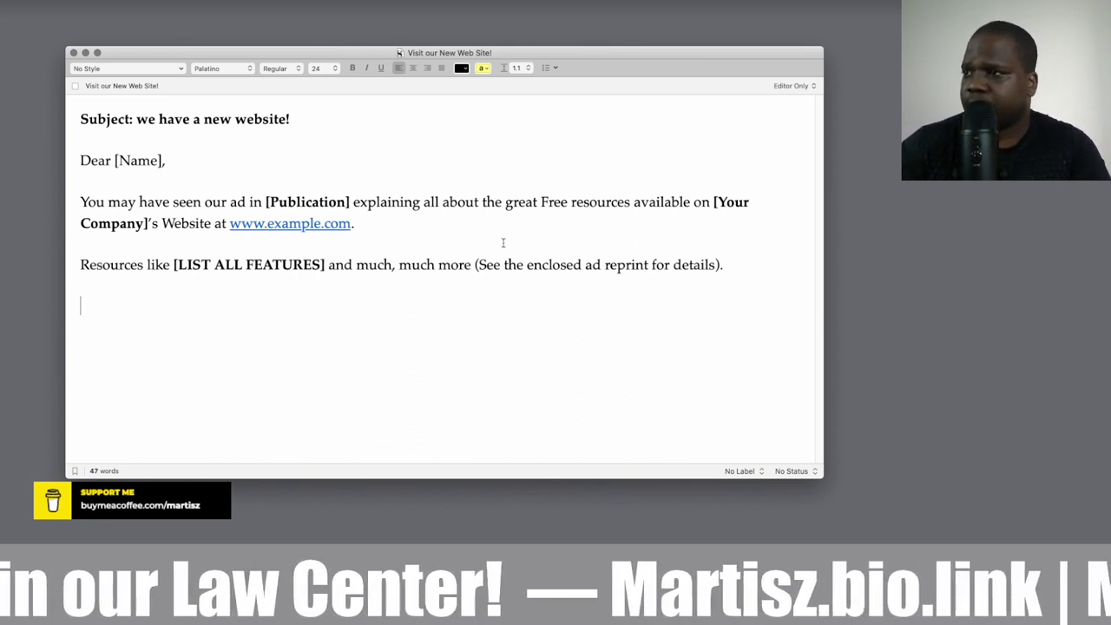
Step: Lowercase the capital S so '(See' reads '(see'
click(487, 264)
key(BackSpace)
text(s)
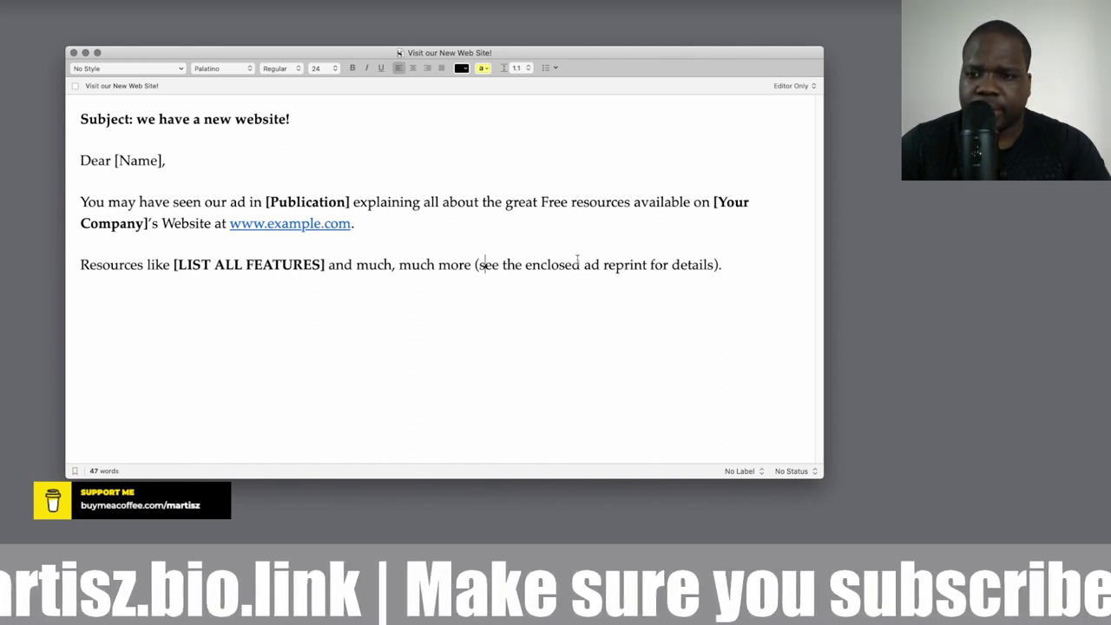
Step: Add a new paragraph offering bold [Your company] customers premium Web site access called "Gold level"
click(729, 270)
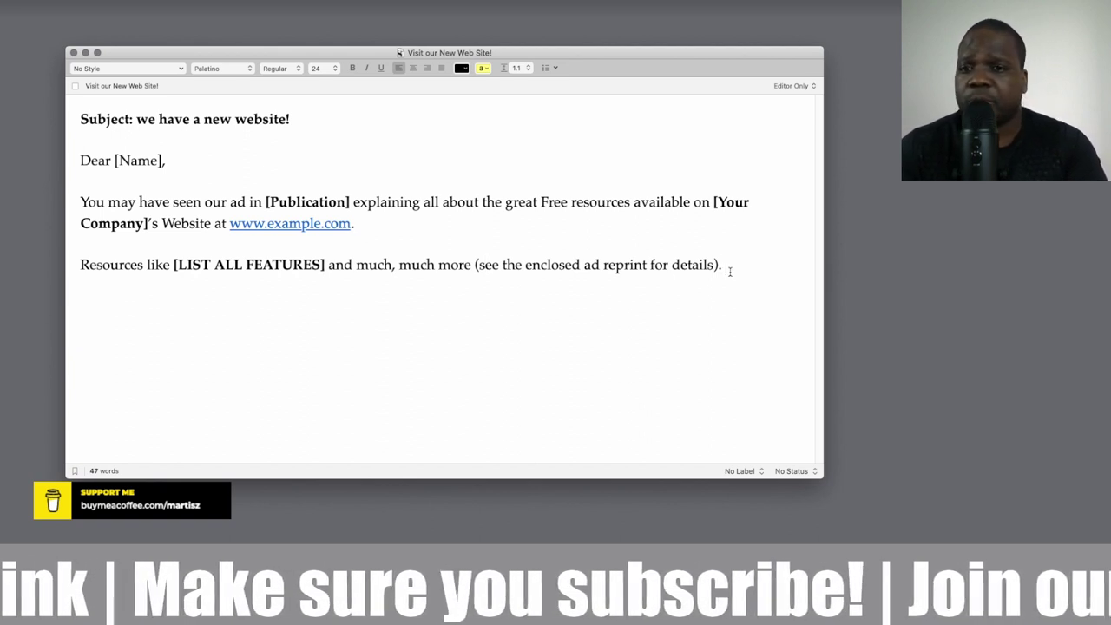
key(Return)
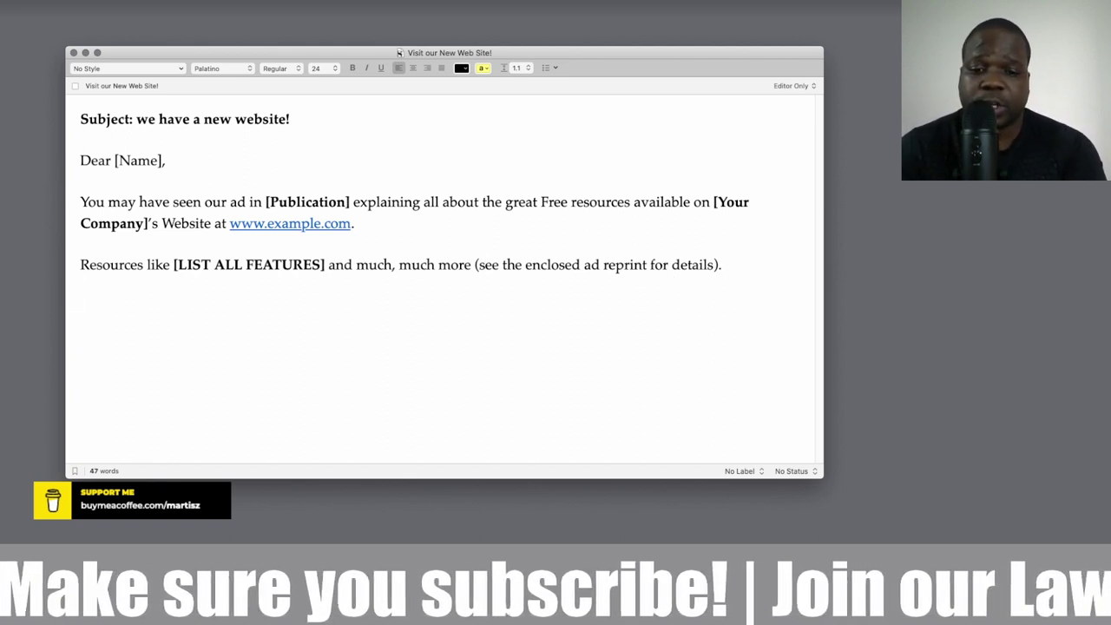
text(But )
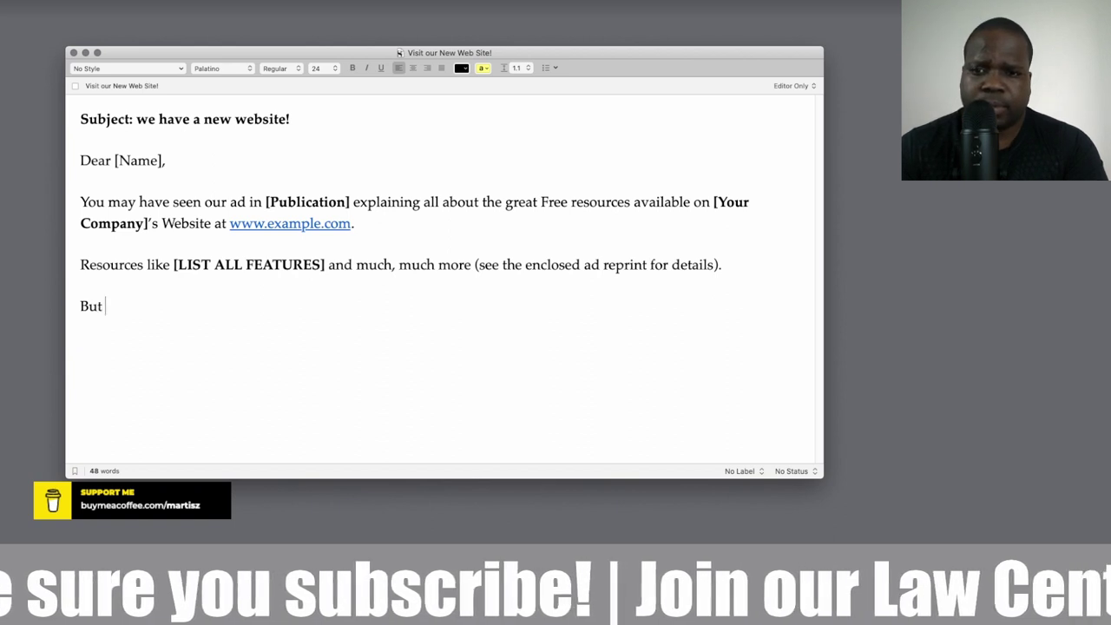
text(as a)
key(super+b)
text([)
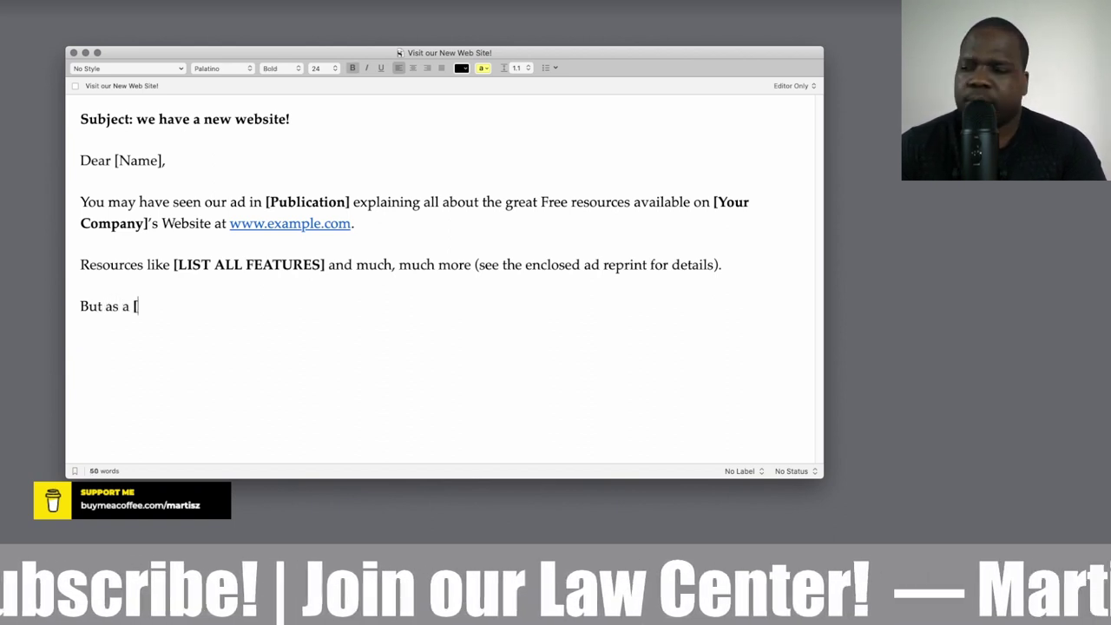
text(Your company])
key(super+b)
text(cus)
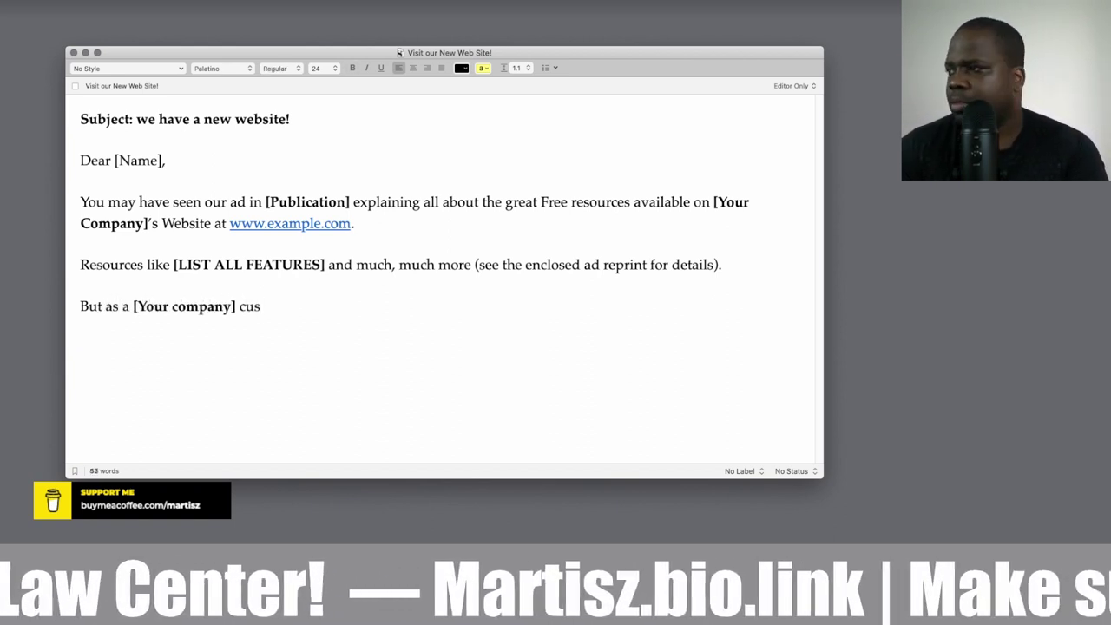
text(tomer, you are automatically ent)
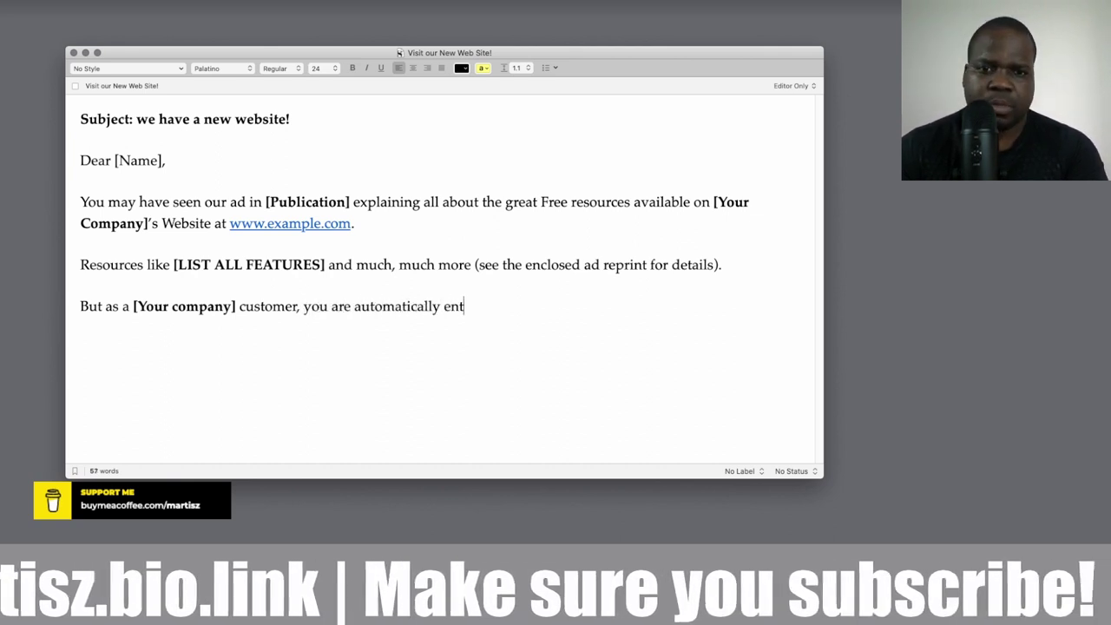
text(itled to premeium Web site access)
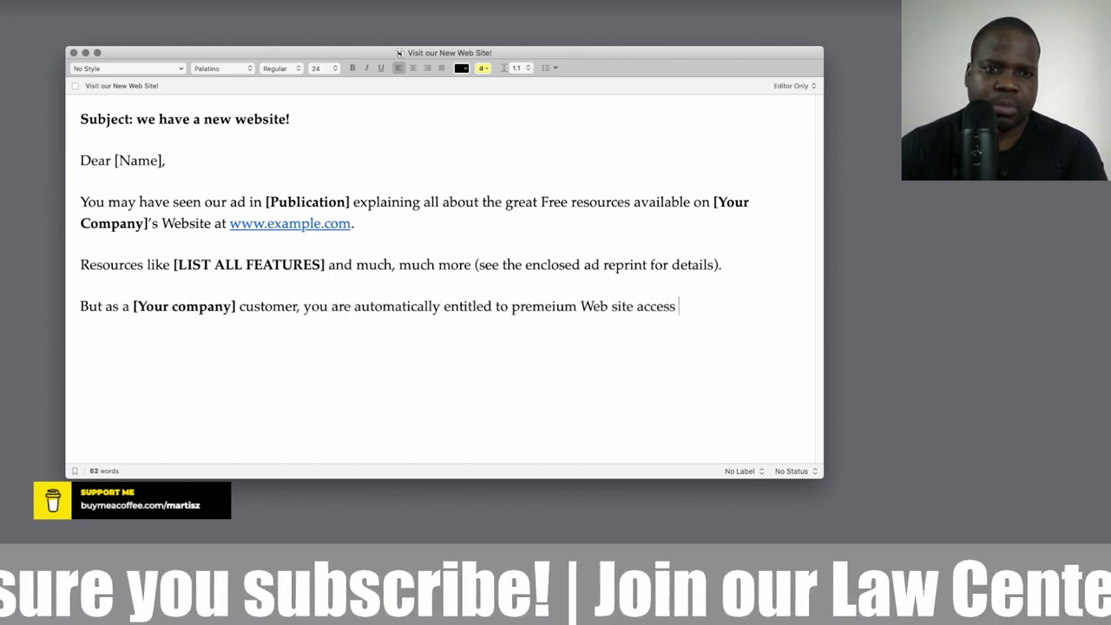
text(, called “Gold level”)
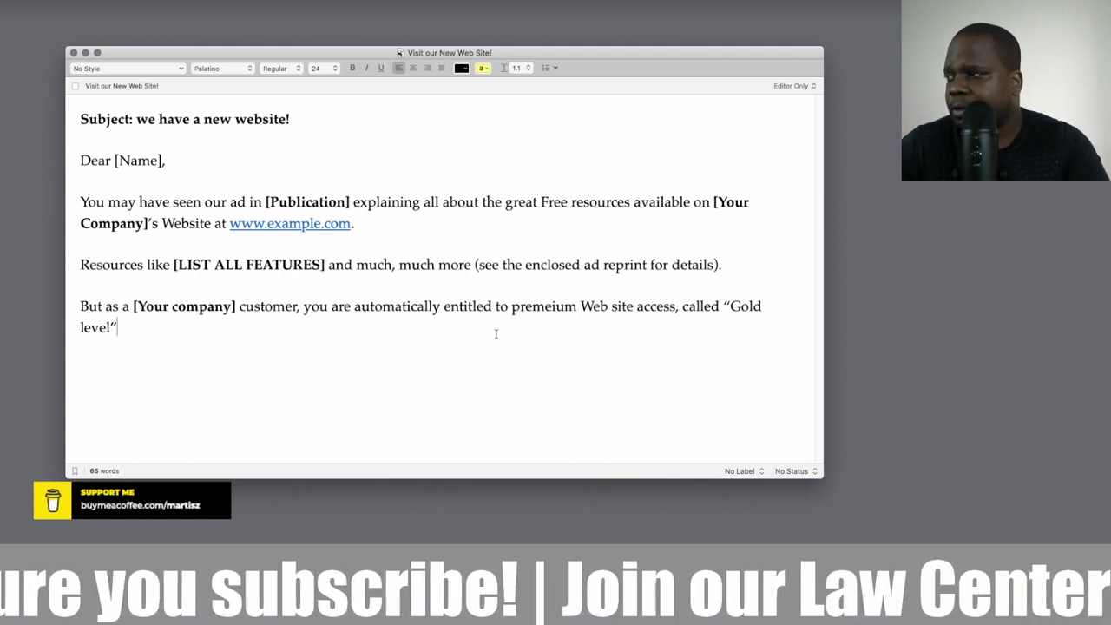
Step: Move the closing period inside the quotes after Gold level, then begin a new paragraph
text(.)
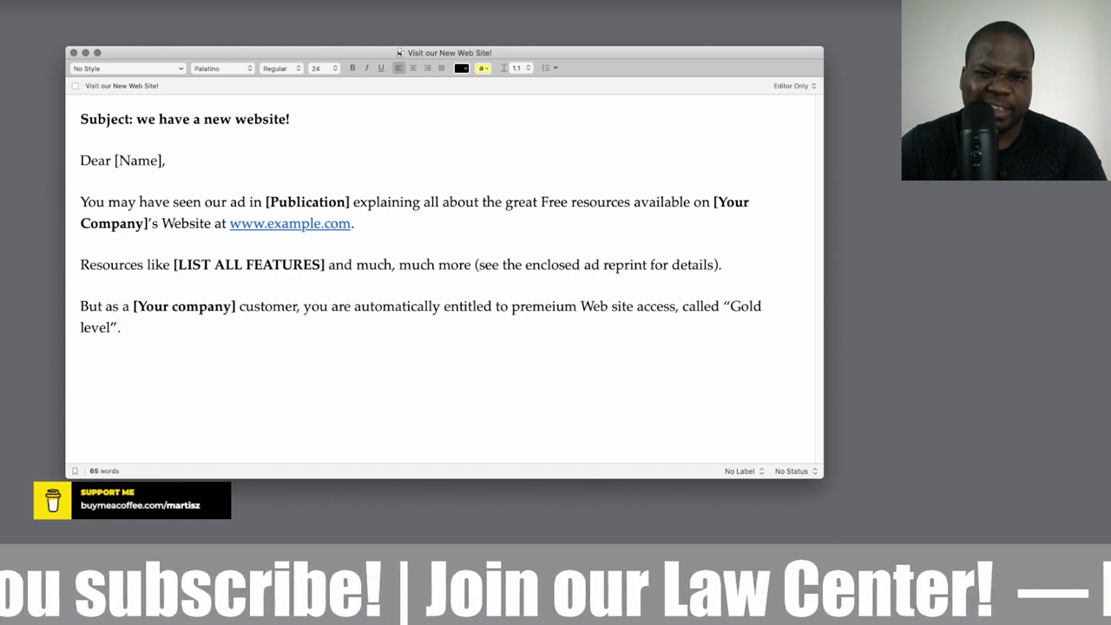
key(Left)
key(Left)
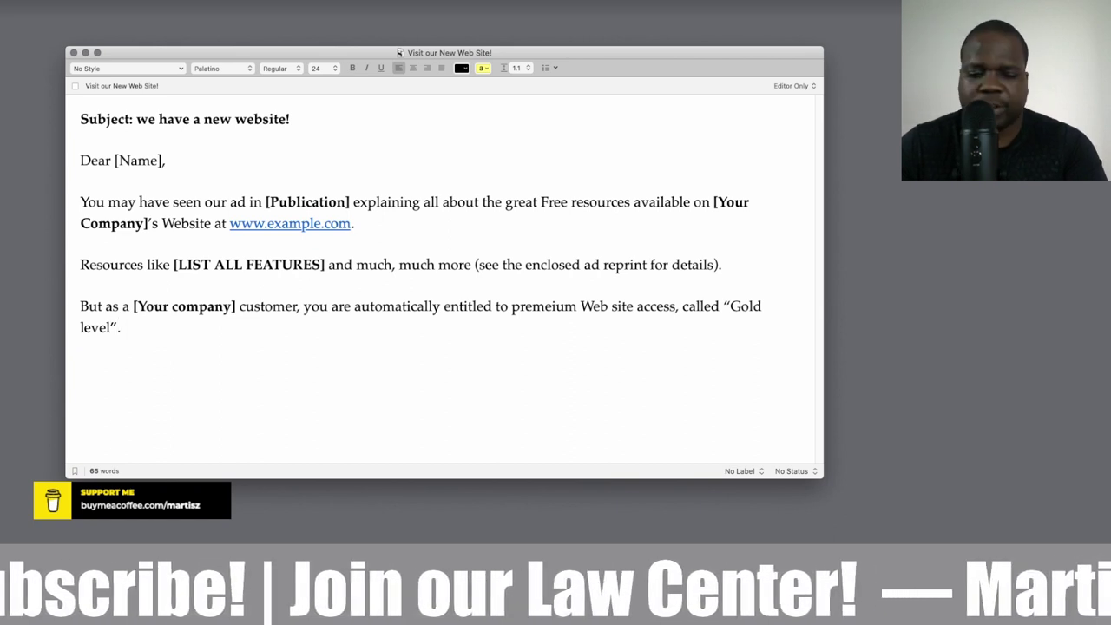
text(.)
key(Right)
key(Right)
key(BackSpace)
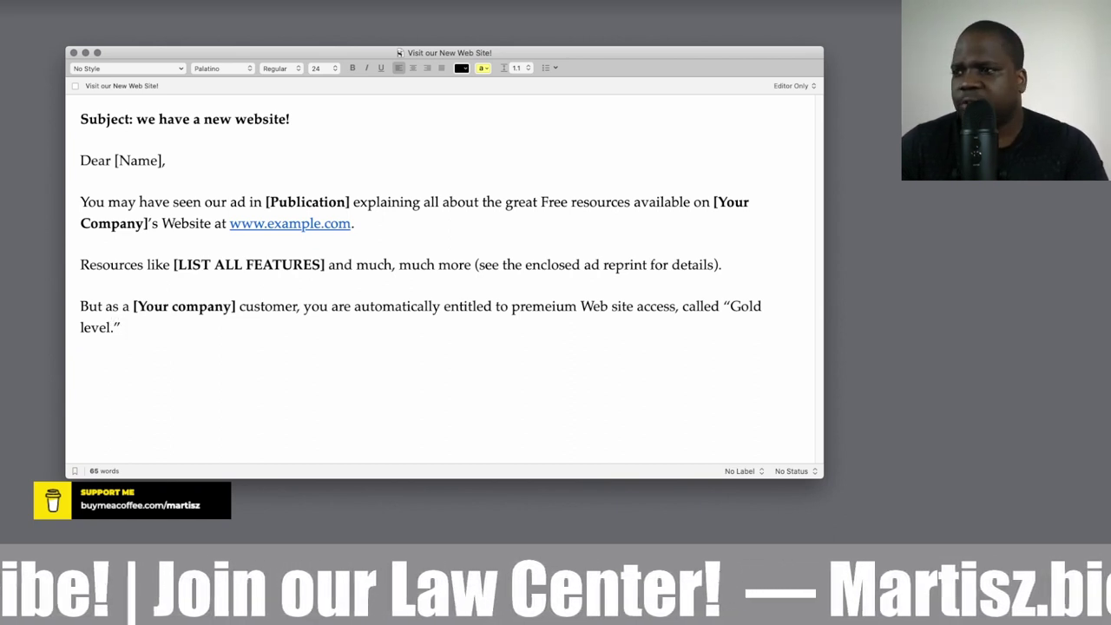
key(Return)
key(Return)
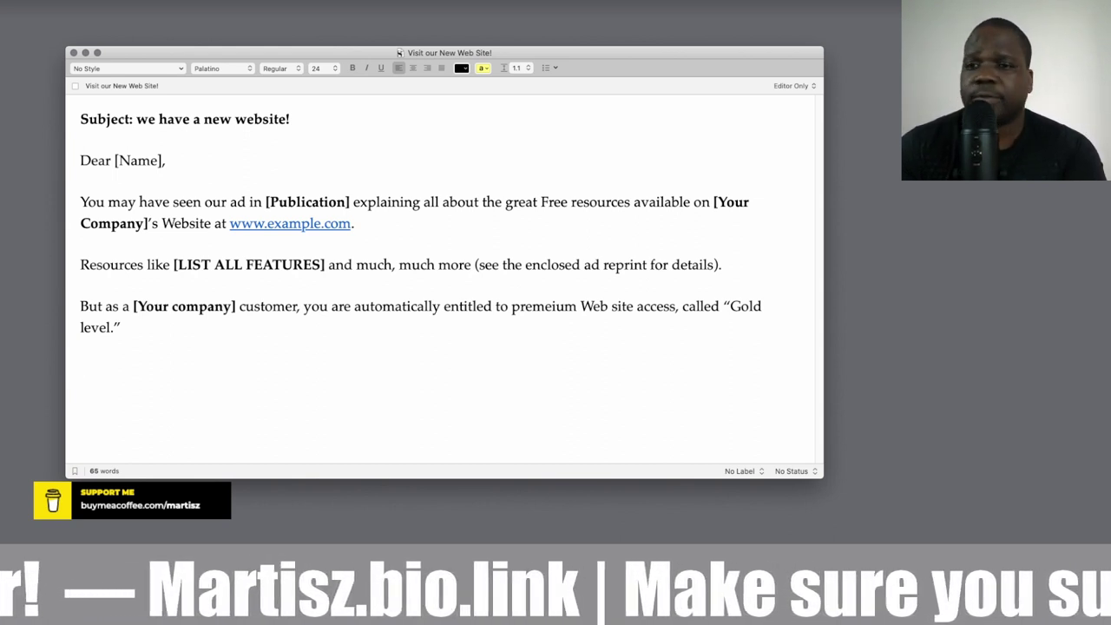
Step: Type the paragraph 'As a Gold level browser on our Web site…' about unlimited data card access for all lists
text(As a Gold level browser on our Web site, you can get many additional valuable resources that other visitors can't, including unlimted onscreen viewing and do)
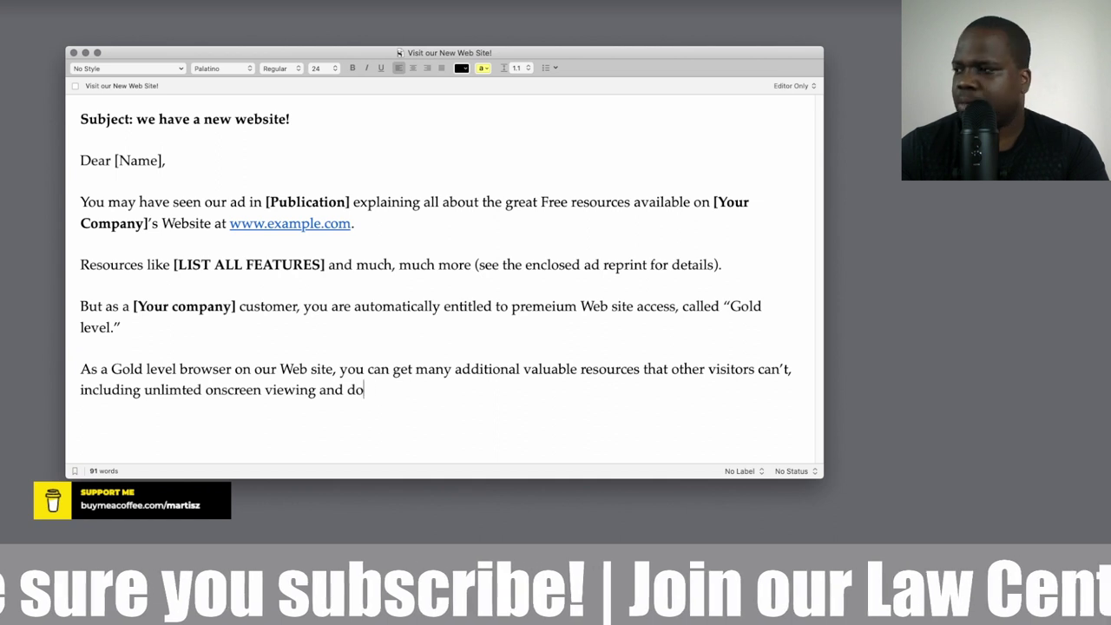
text(wnloading of the complete and up-to-date data cards for all our lists.)
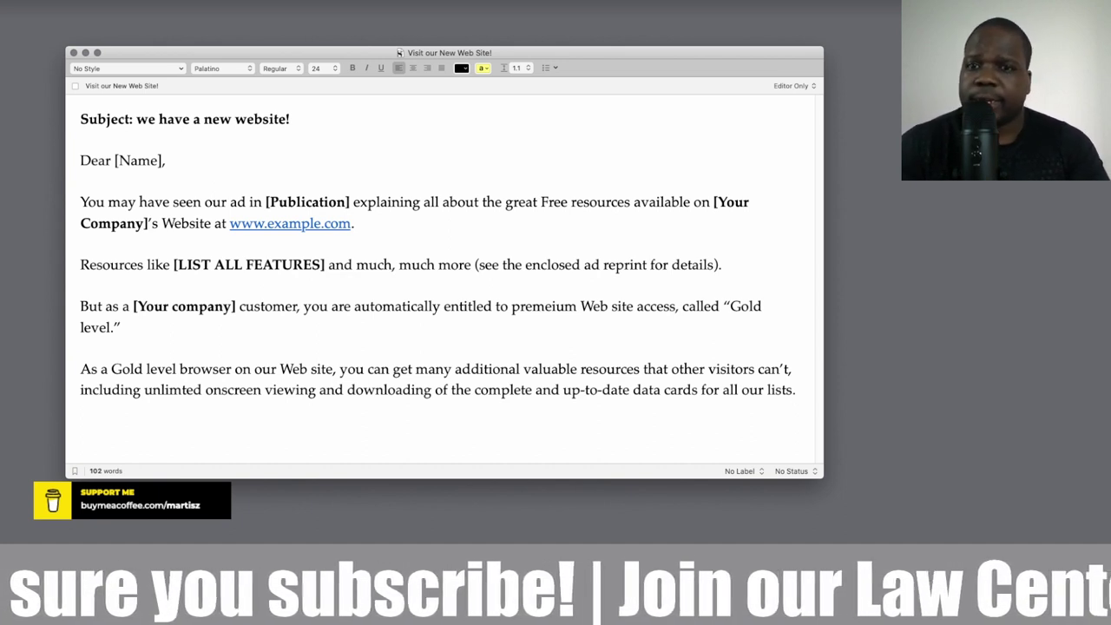
key(Return)
key(Return)
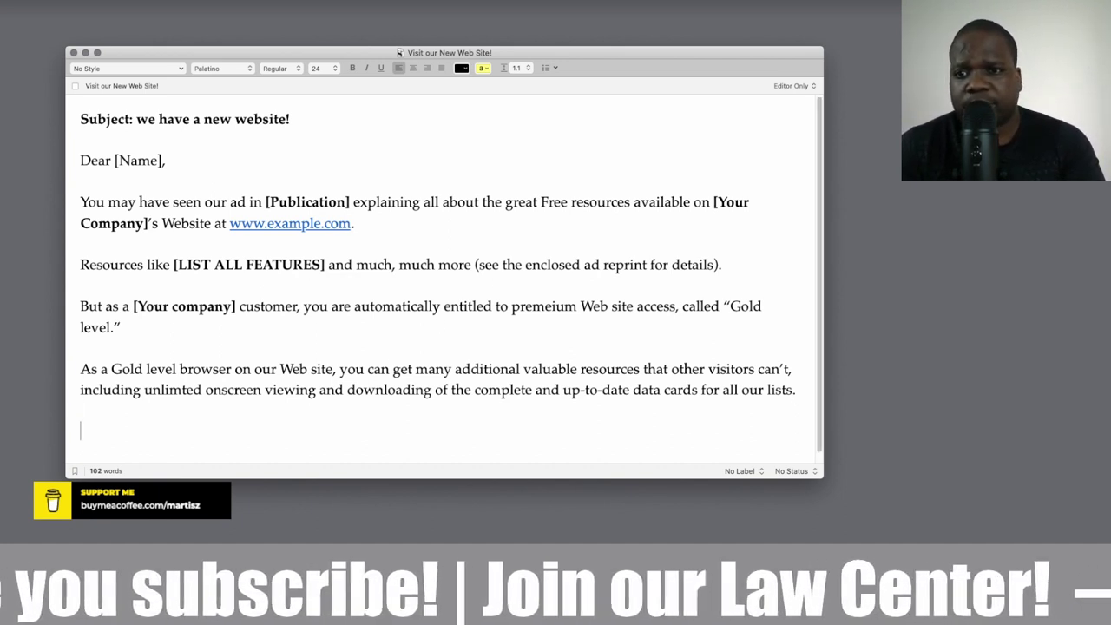
text(For details)
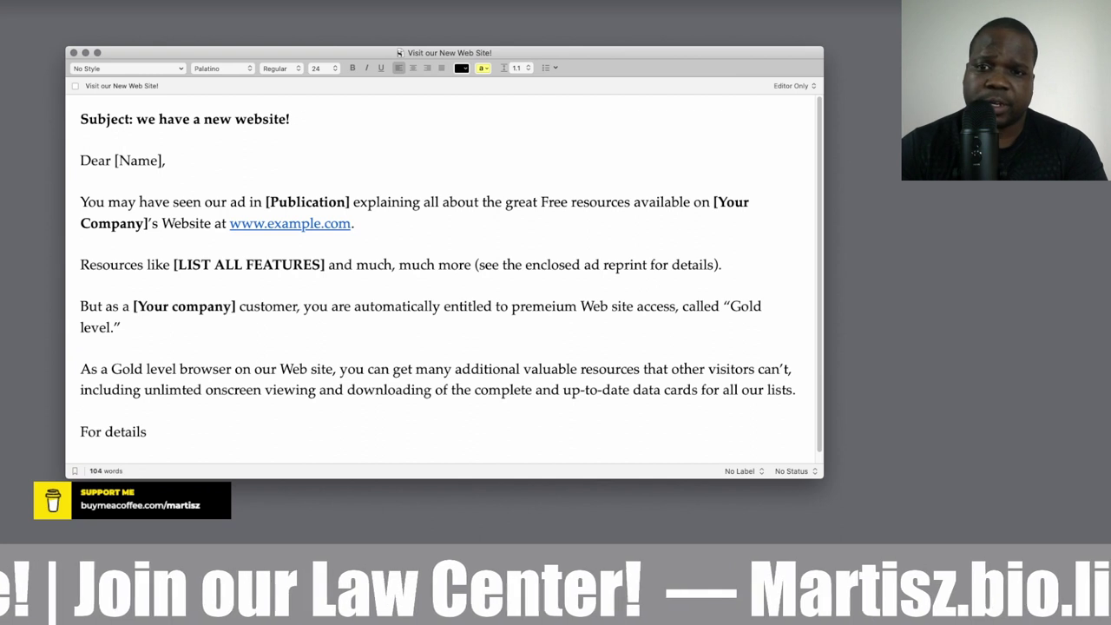
key(BackSpace)
text(, and )
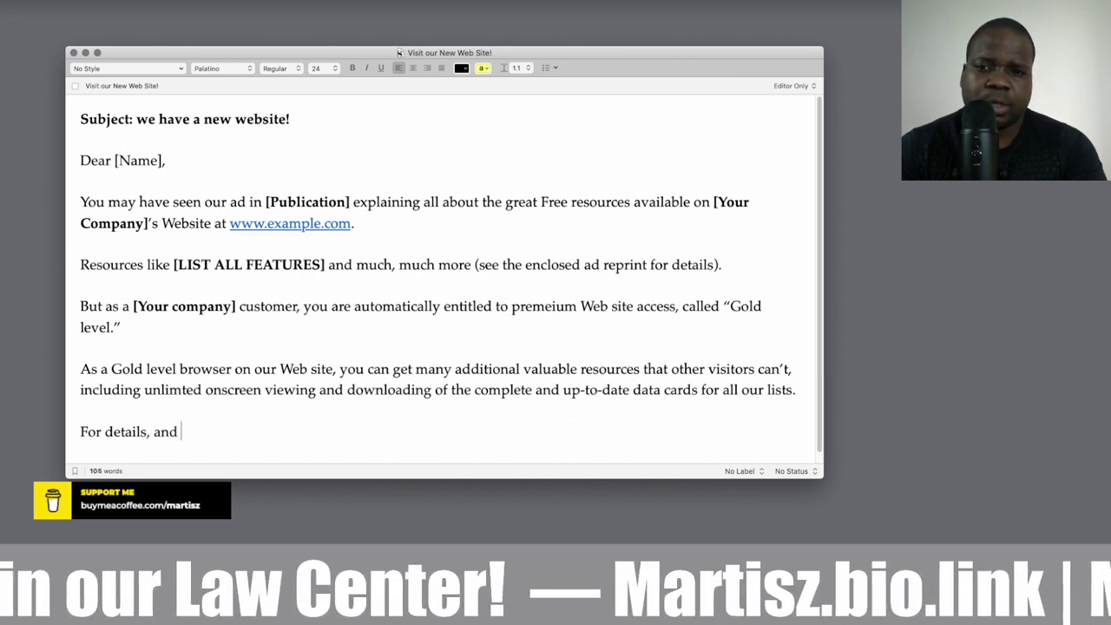
text(to acti)
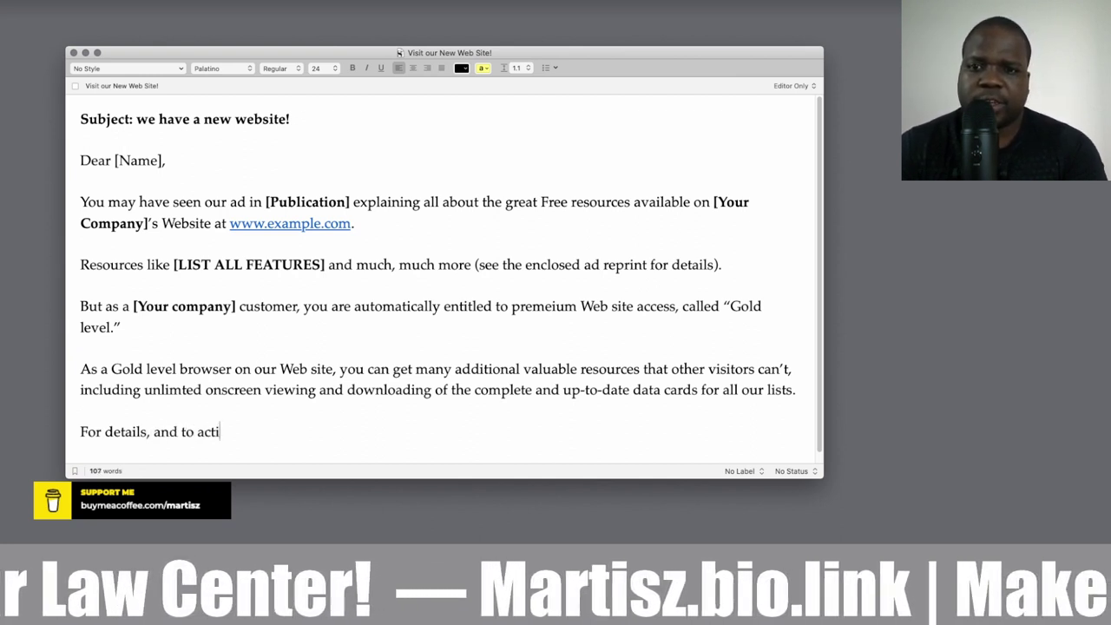
key(BackSpace)
key(BackSpace)
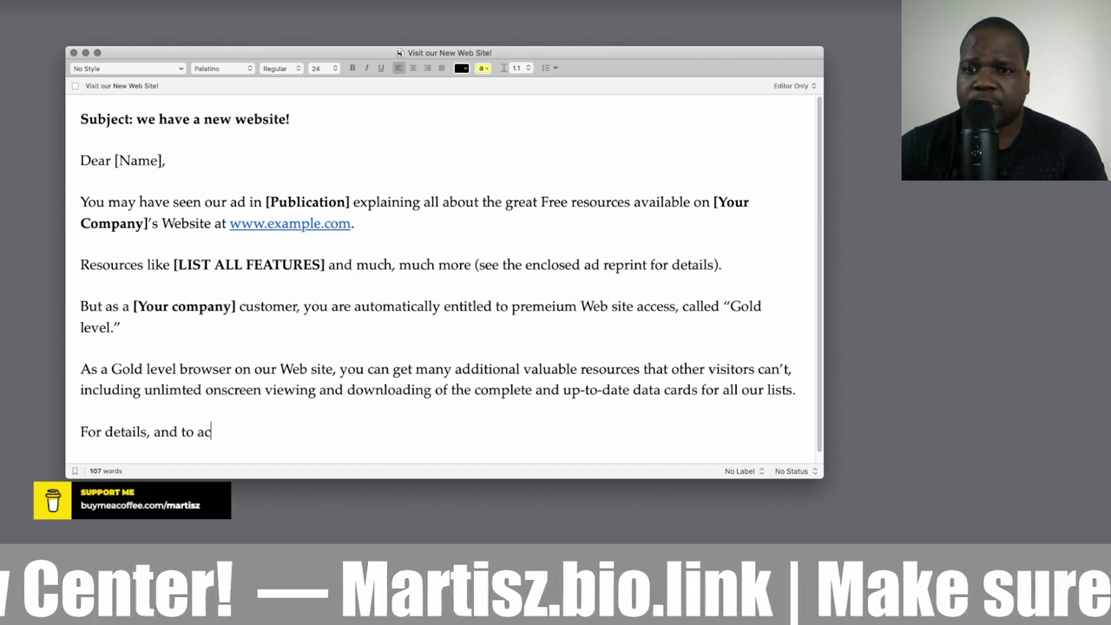
text(ti)
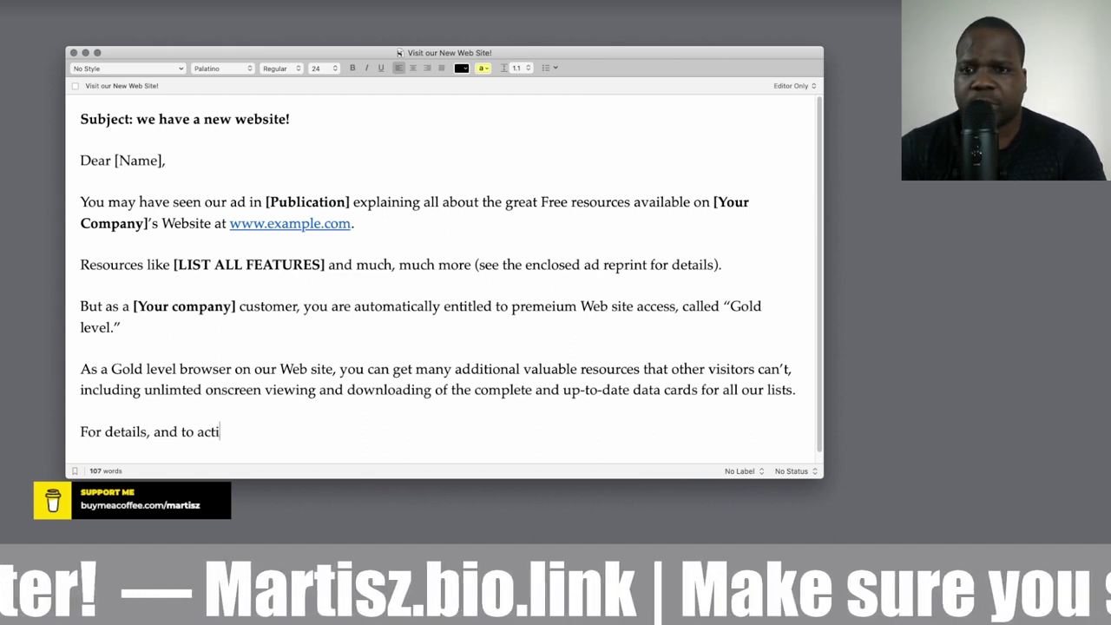
text(vate yo)
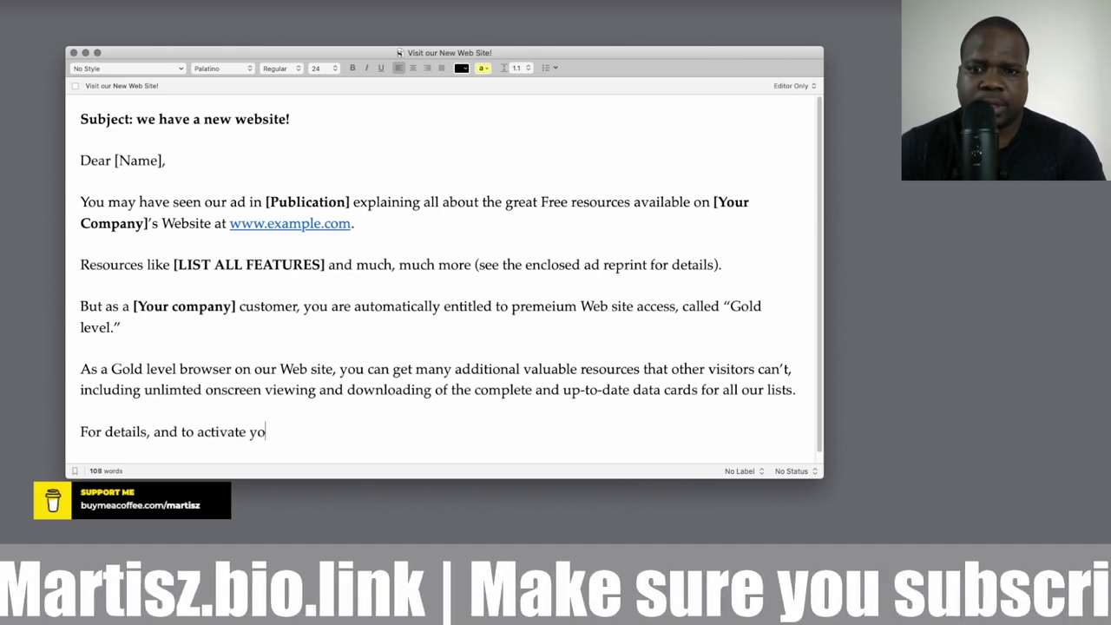
text(u exclusive Glold le)
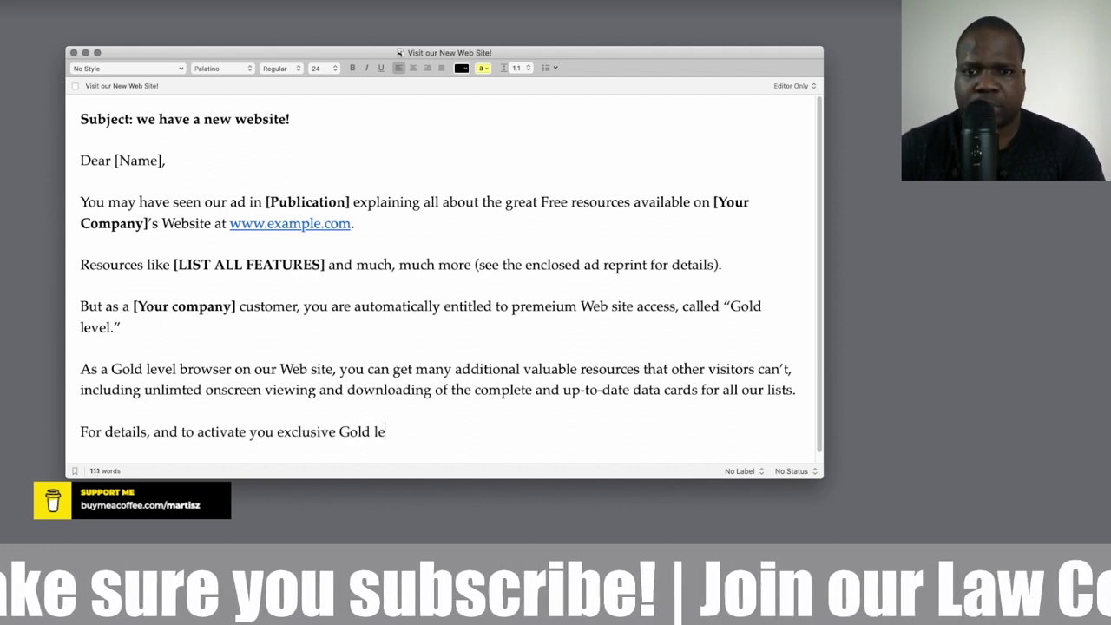
text(vel access, simply log onto our Website right now at)
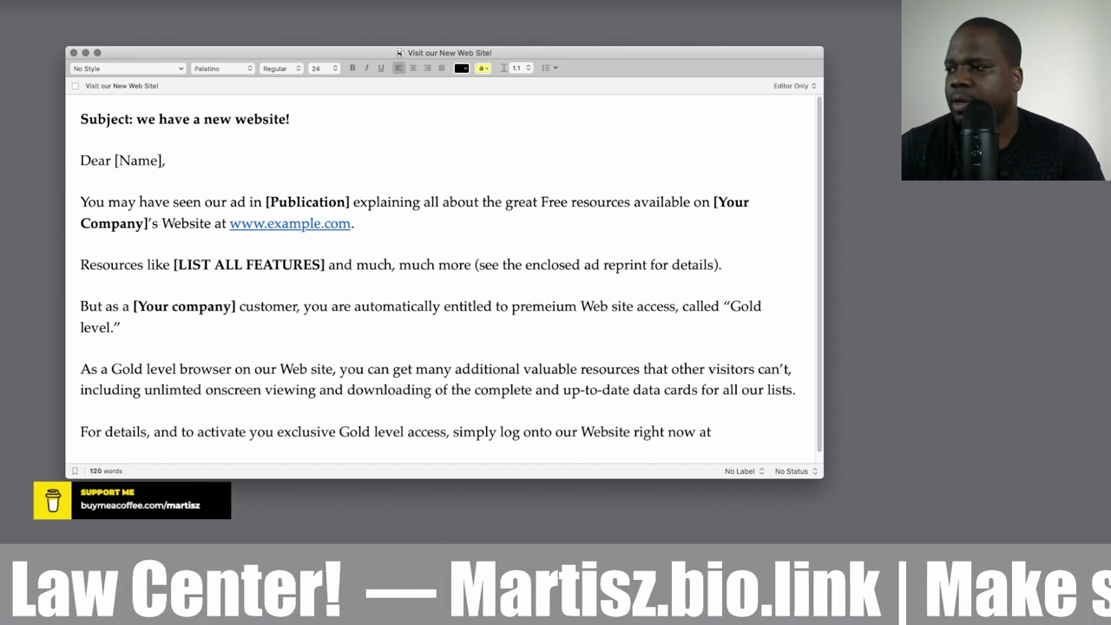
text( www)
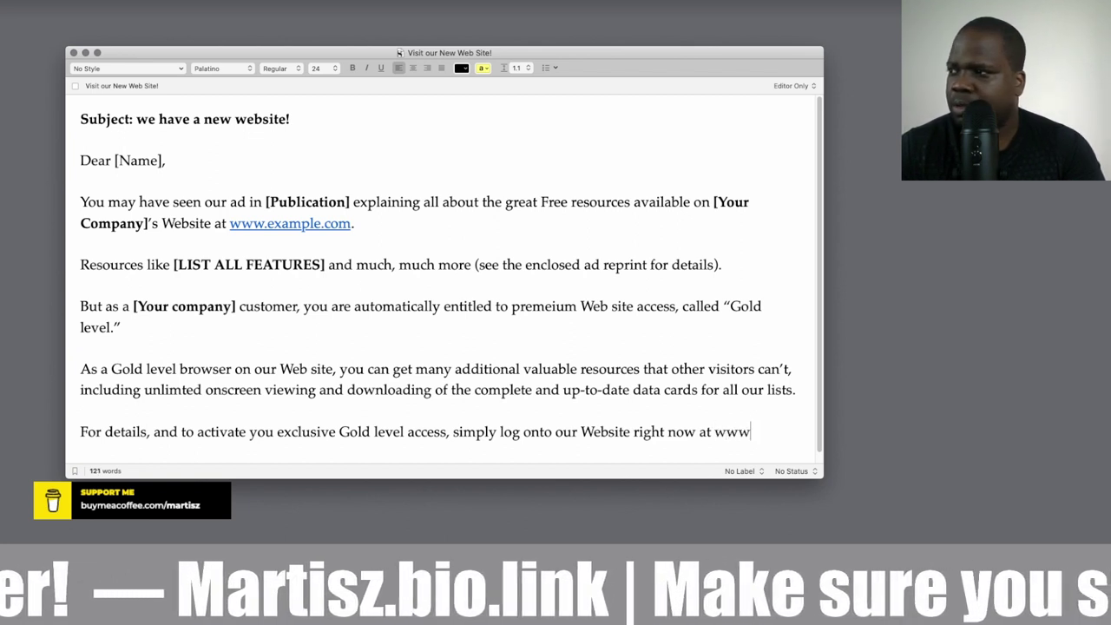
text(.exam)
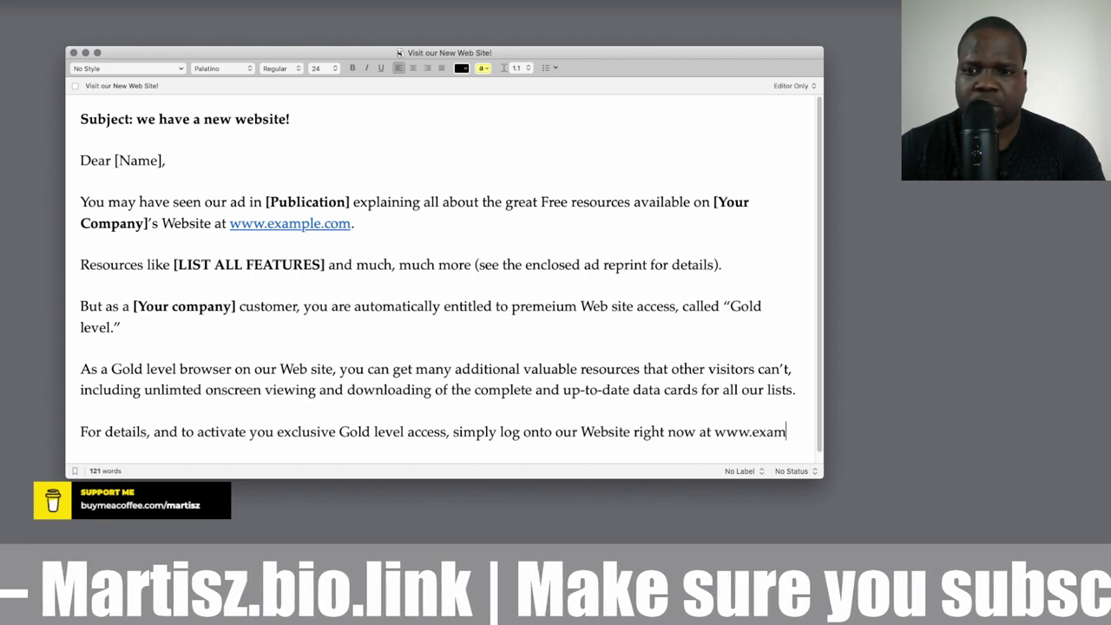
text(ple.com)
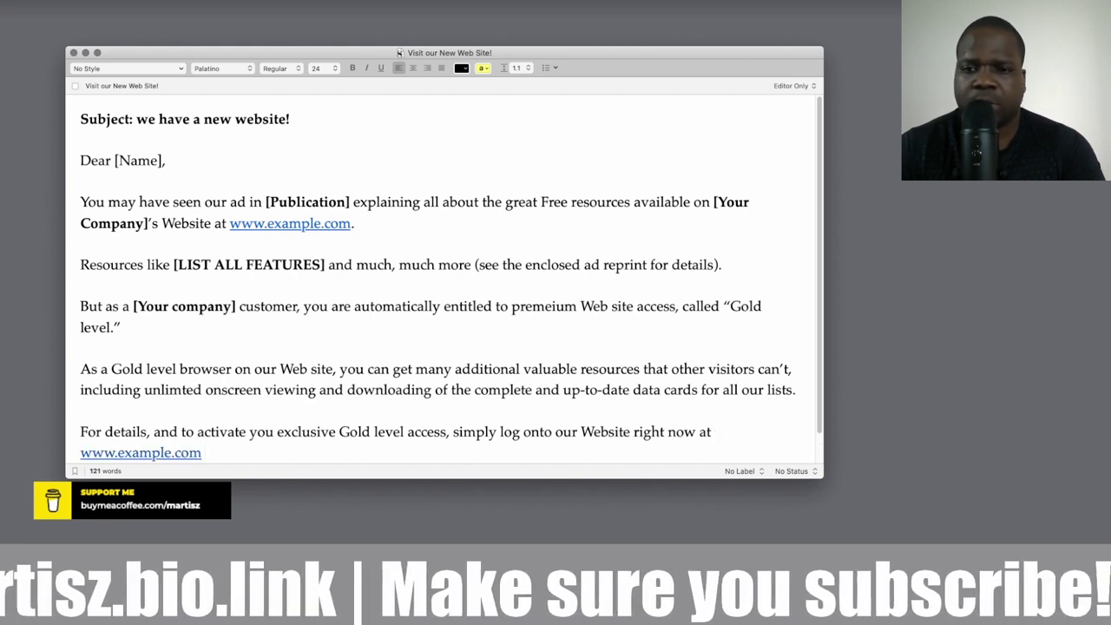
key(Return)
key(Return)
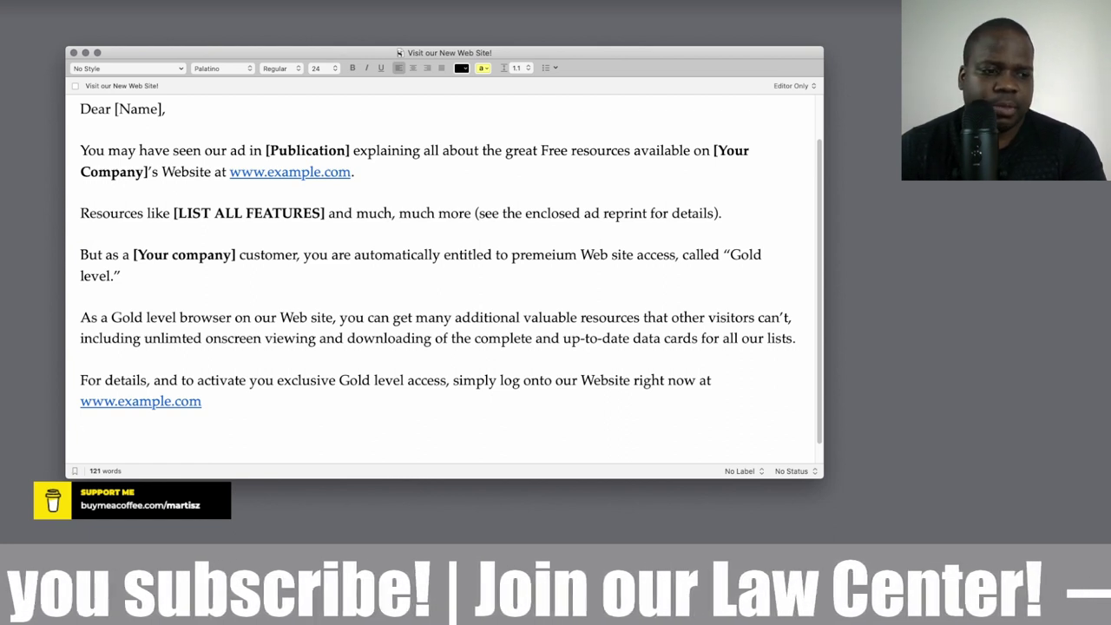
Step: Type the paragraph 'But be warned.. Once you see how fast, easy and convenient…' about never returning to paper
text(Bu)
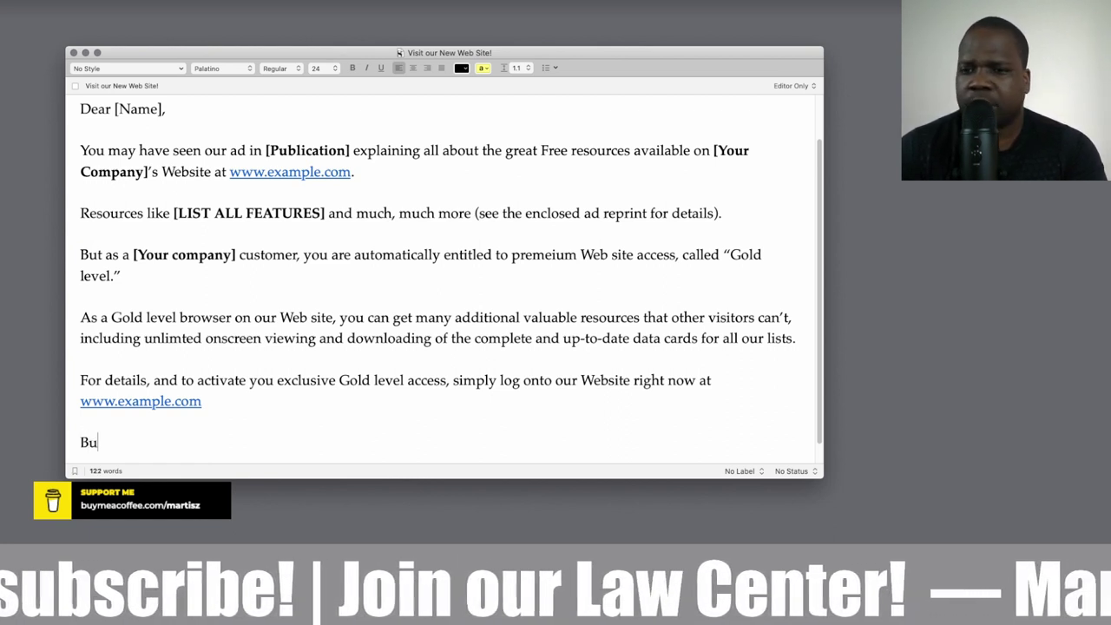
text(t be warned)
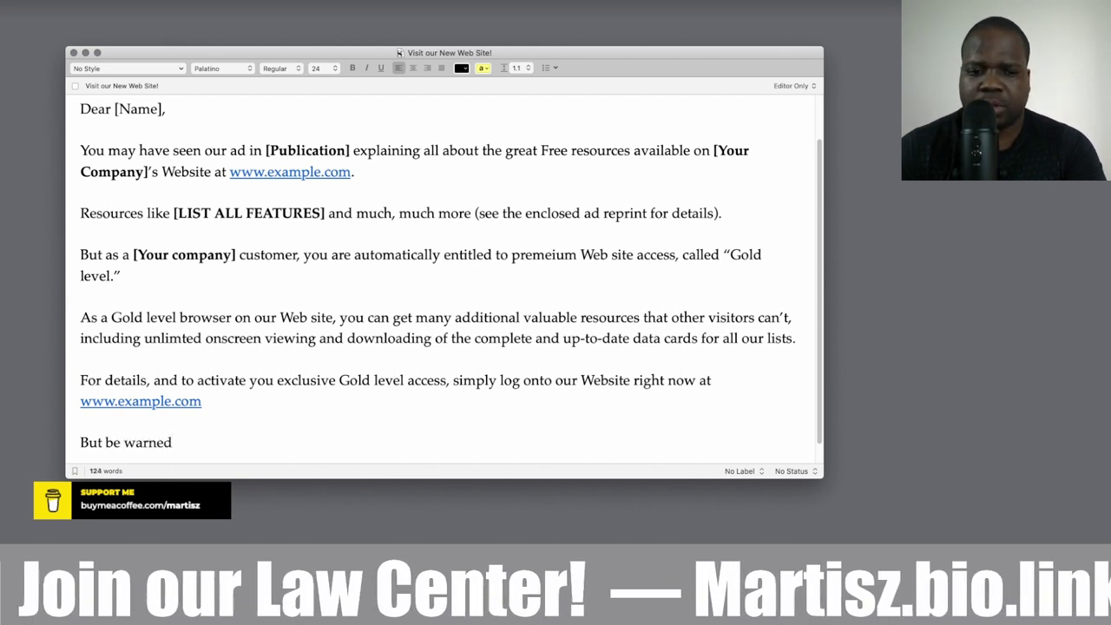
text(.. Once you see how fast, easy and convenie)
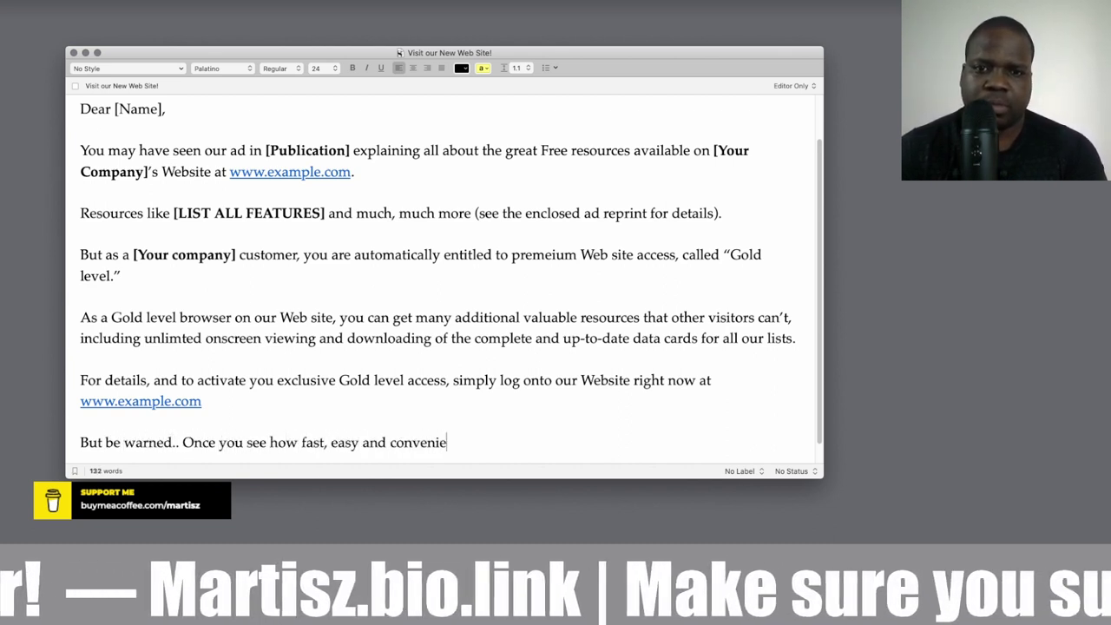
text(nt it is to access informaiton on our site,)
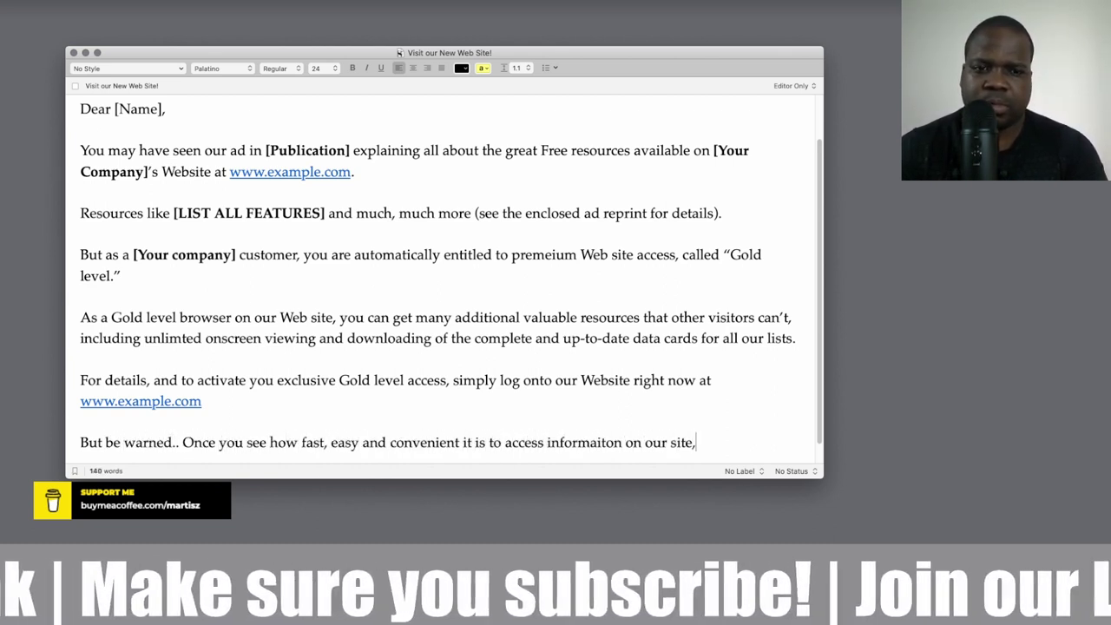
text( you may never go back t)
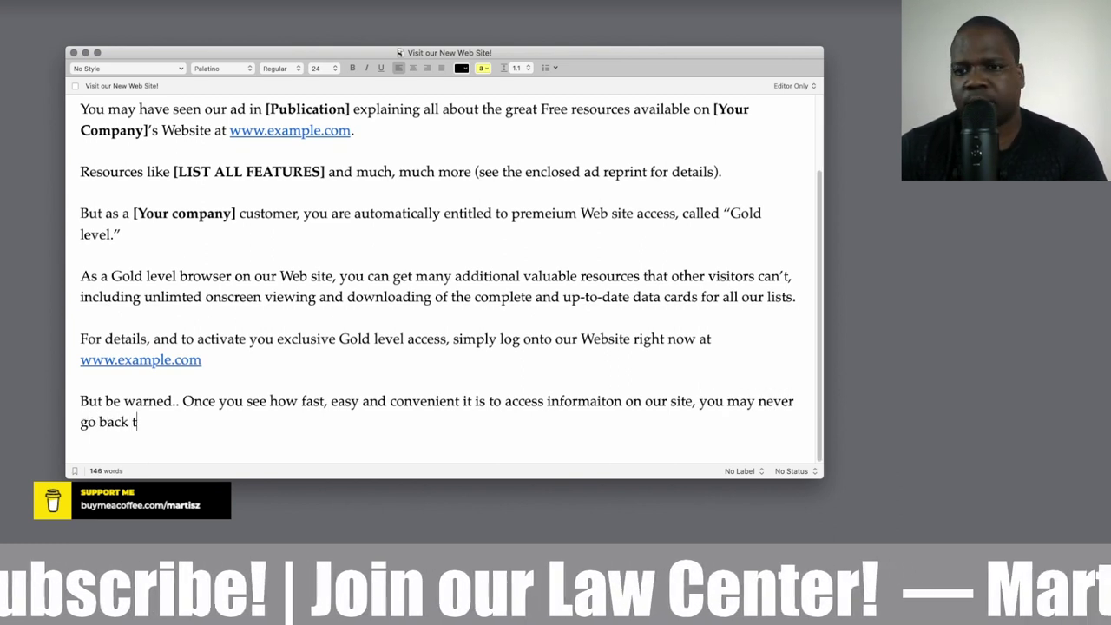
text(o paper gain.)
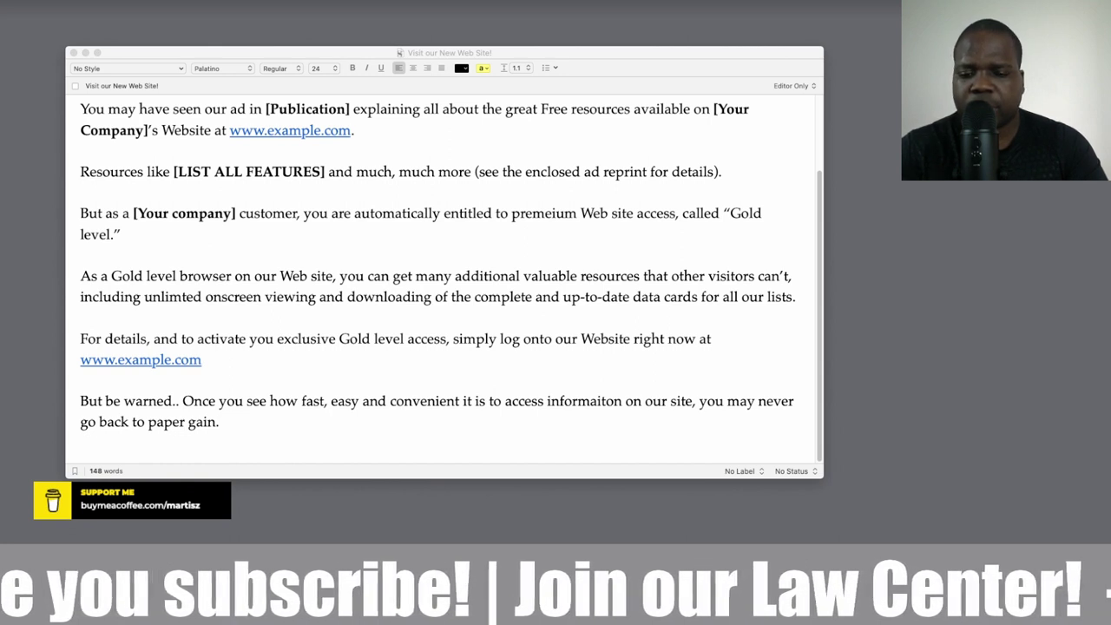
Step: Paste the Sincerely signature block with name, company, phone and Telegram lines after the last paragraph
click(439, 453)
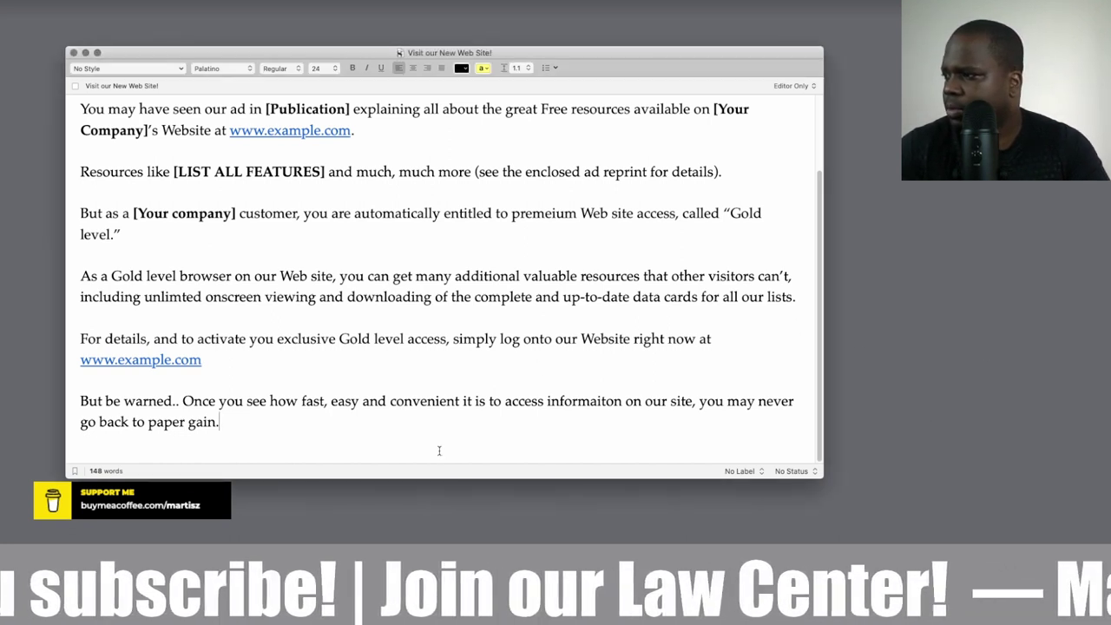
key(Return)
key(Return)
text(Sincerely,  Your name Company Phone number: Telegram: @martisz)
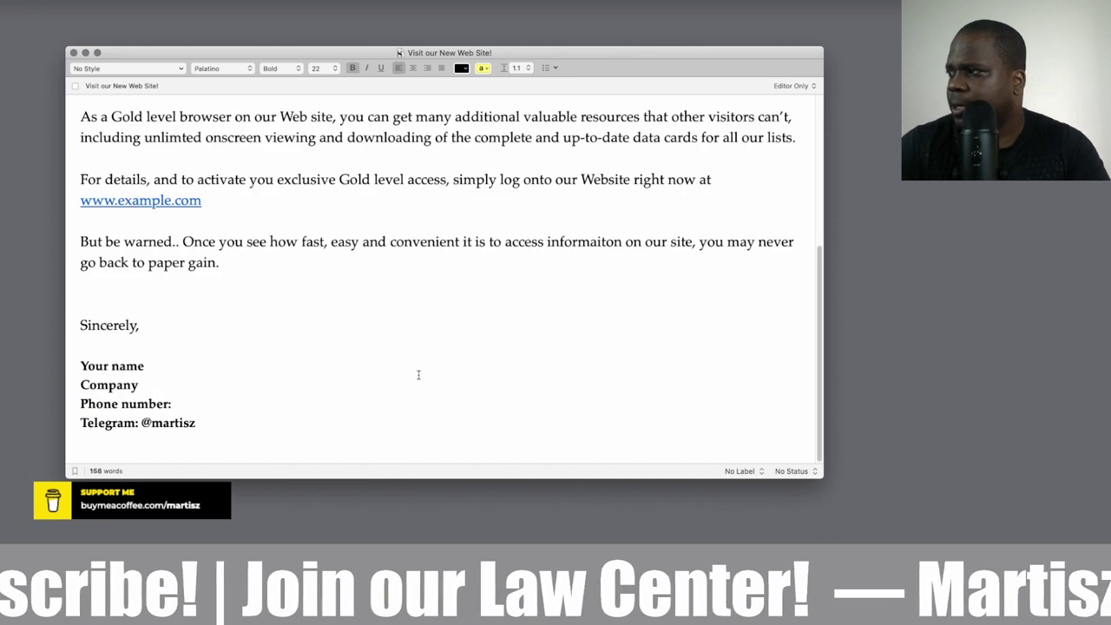
Step: Replace 'Website' with 'site' in the log-on sentence
scroll(417, 374, up, 5)
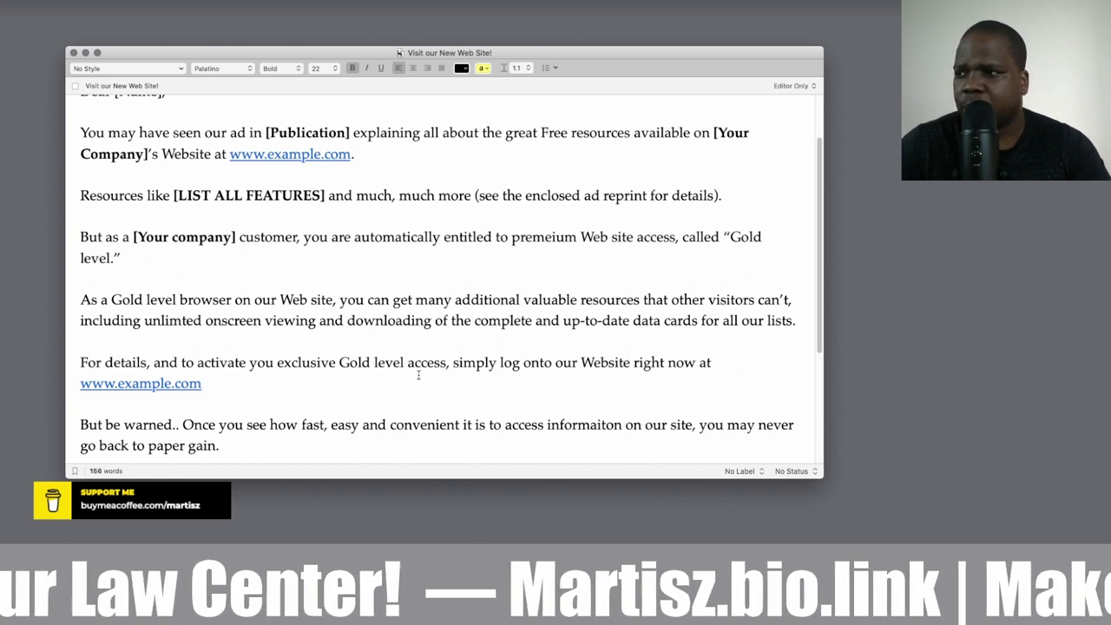
double_click(600, 362)
click(600, 362)
double_click(601, 363)
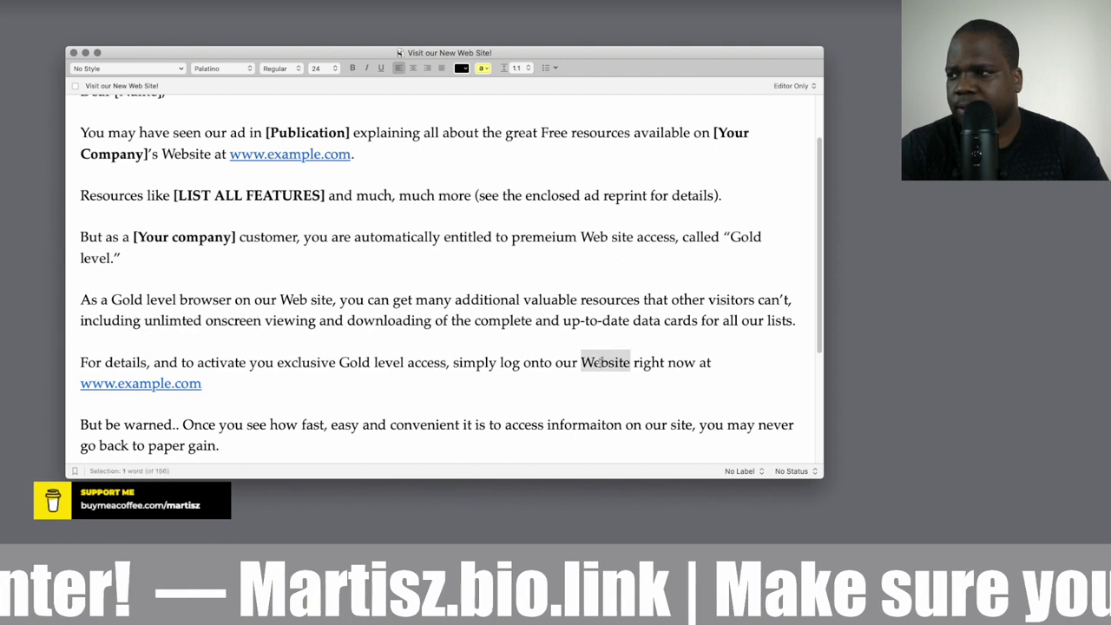
text(site)
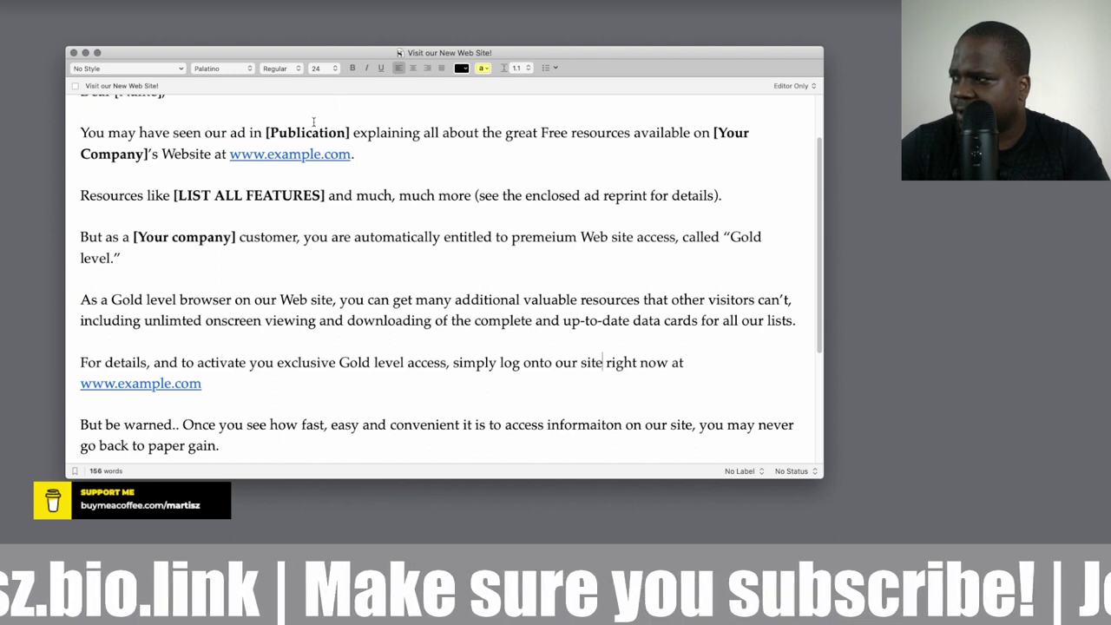
scroll(233, 265, down, 3)
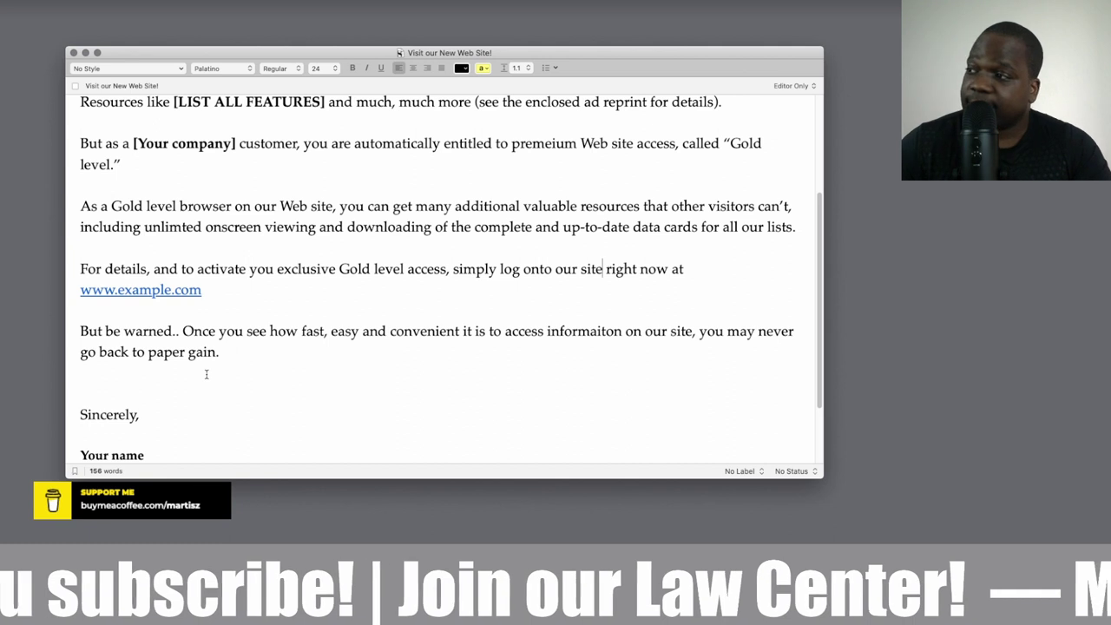
scroll(206, 373, up, 4)
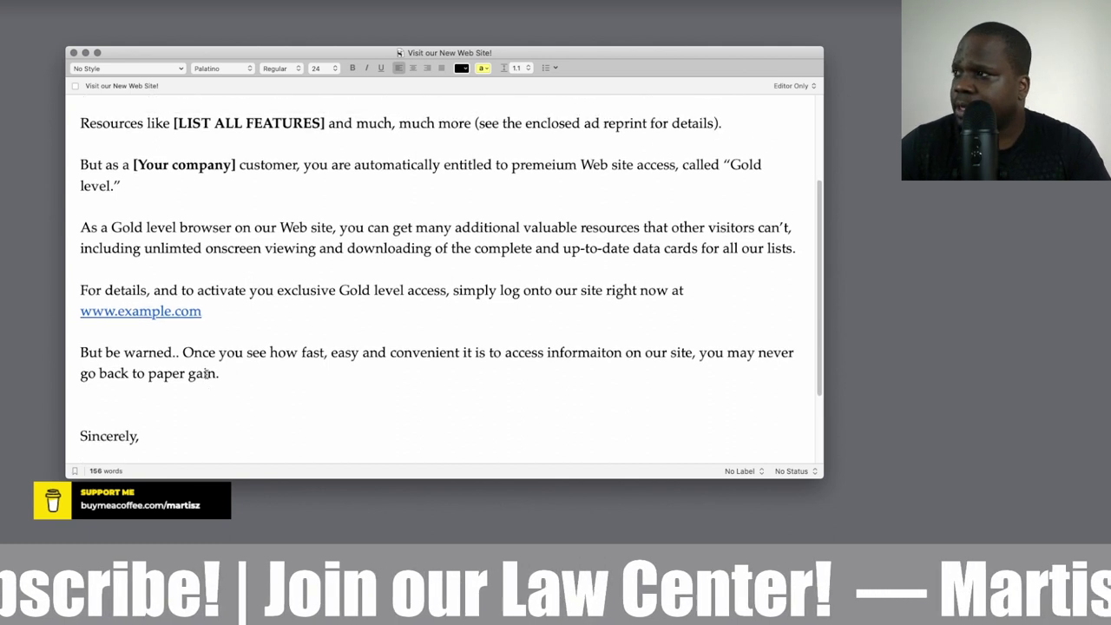
scroll(293, 208, up, 3)
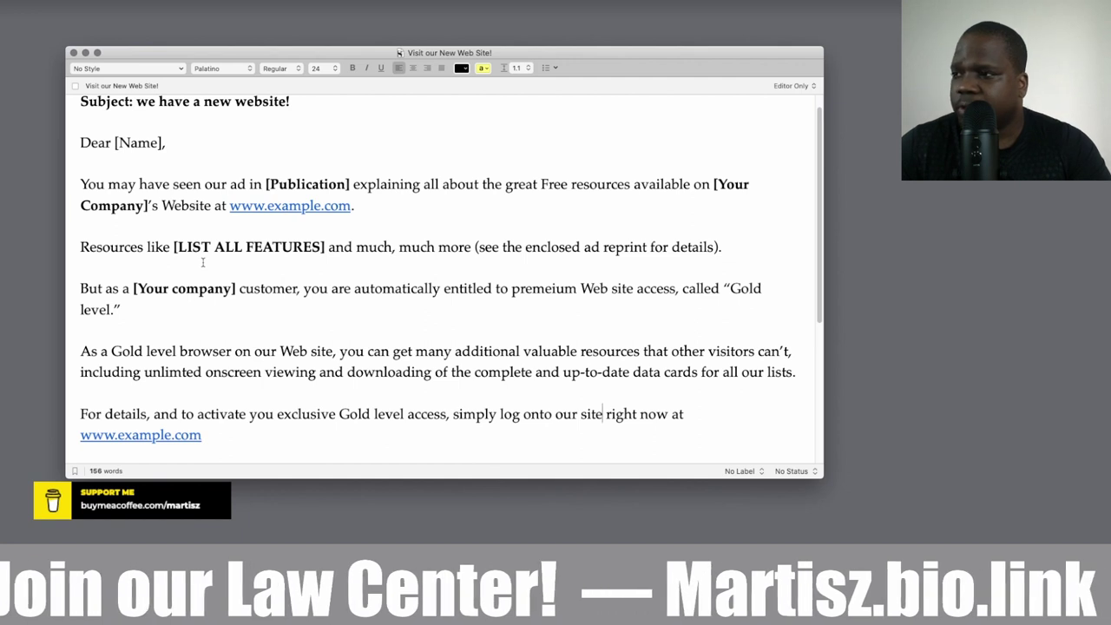
scroll(202, 262, down, 5)
scroll(203, 262, down, 1)
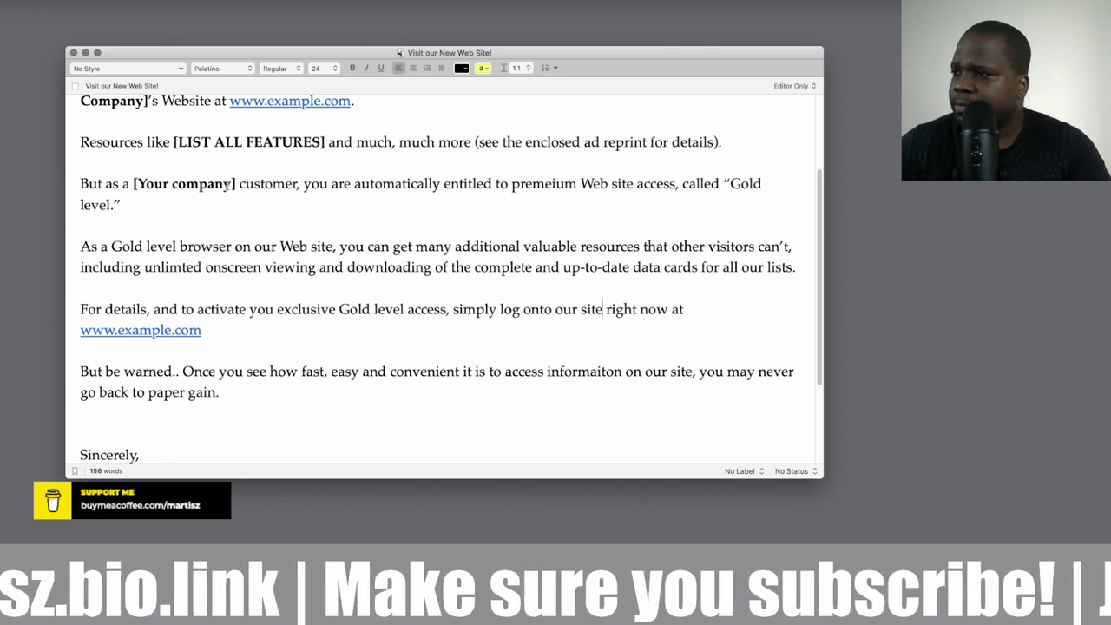
scroll(226, 184, down, 5)
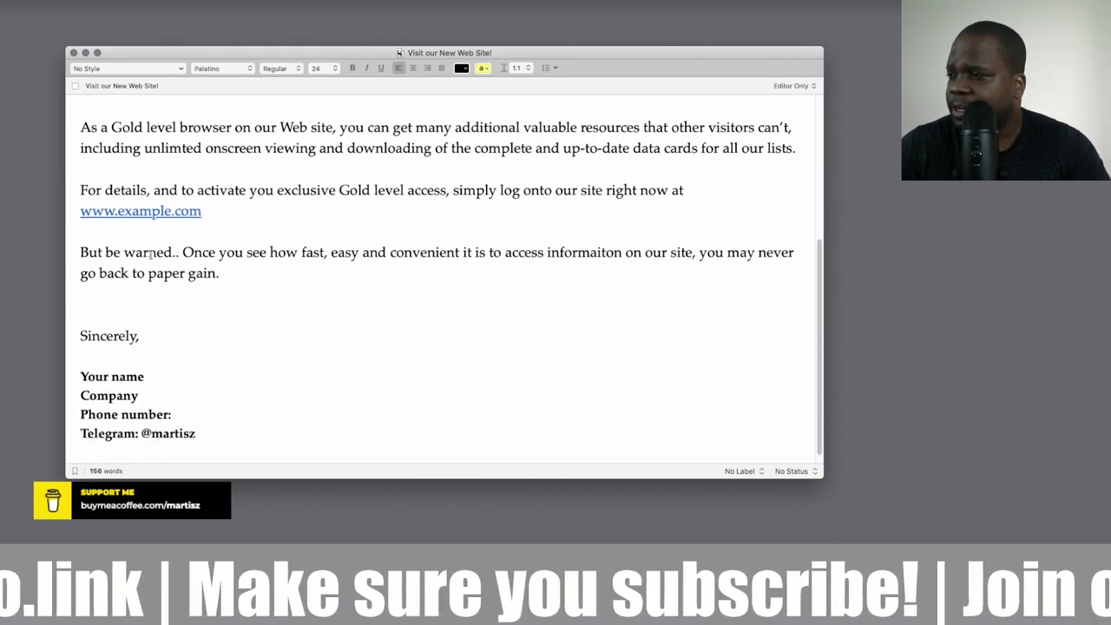
scroll(137, 333, up, 10)
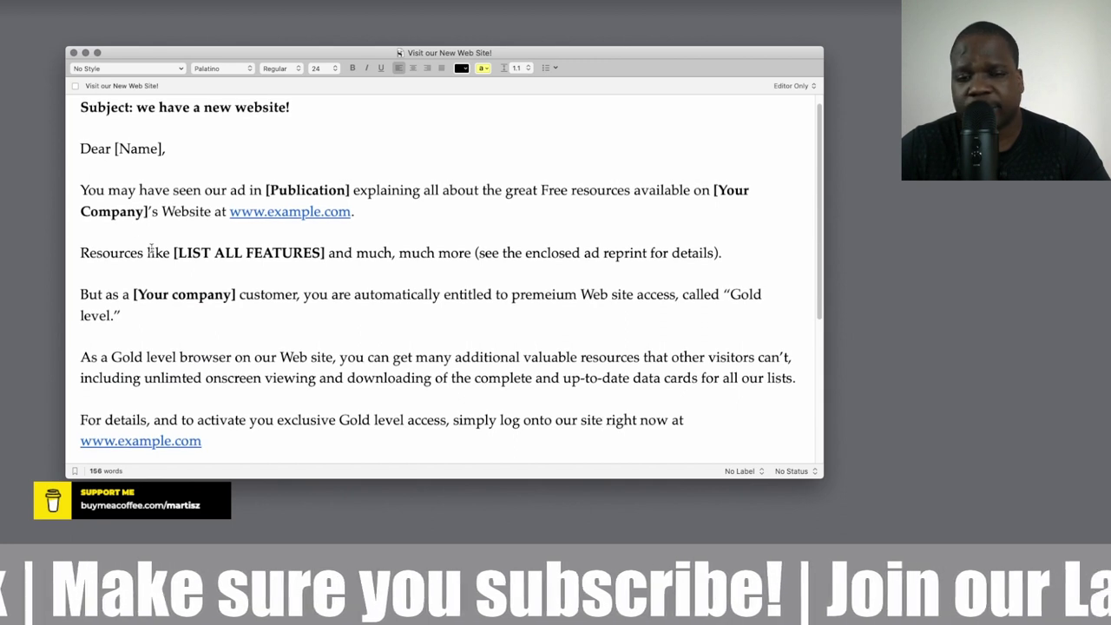